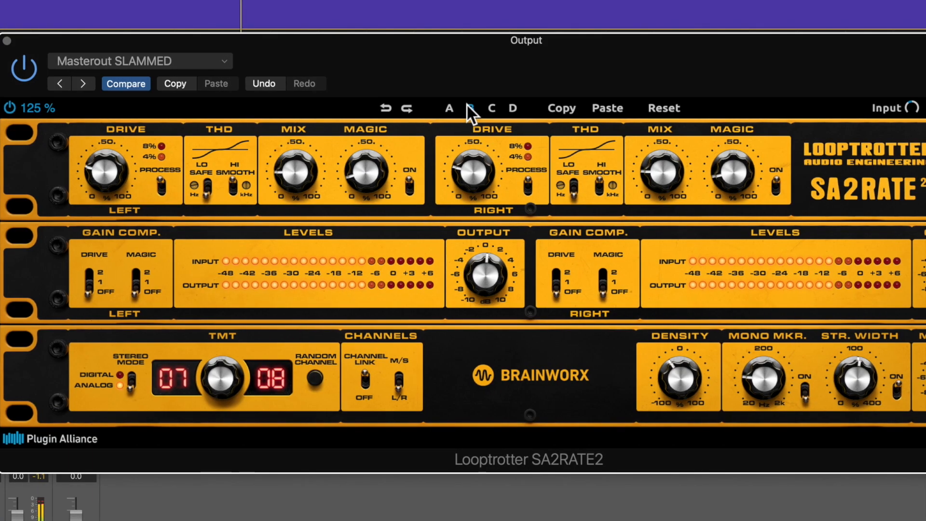
Audition the SA2RATE2's stored settings B, C, D and A against each other during playback, finishing on A.
click(466, 107)
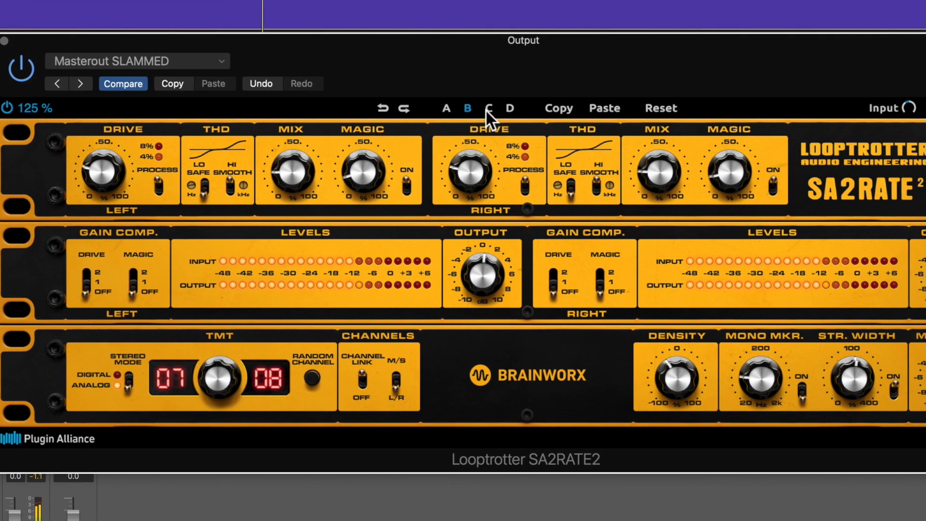
click(487, 110)
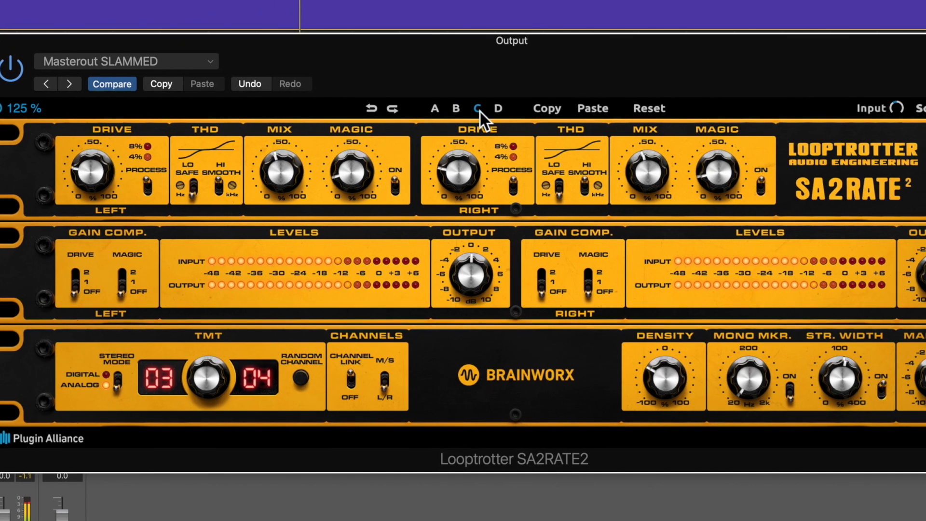
click(500, 110)
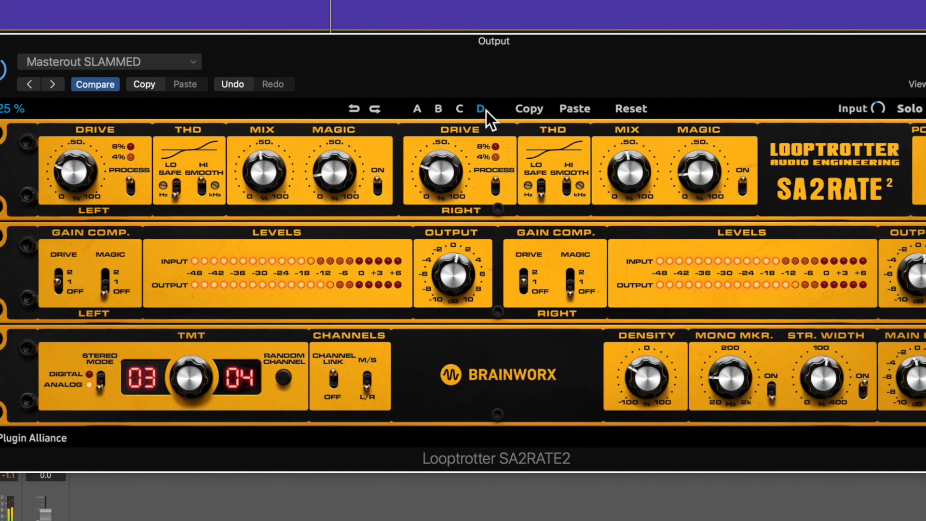
click(421, 115)
click(382, 112)
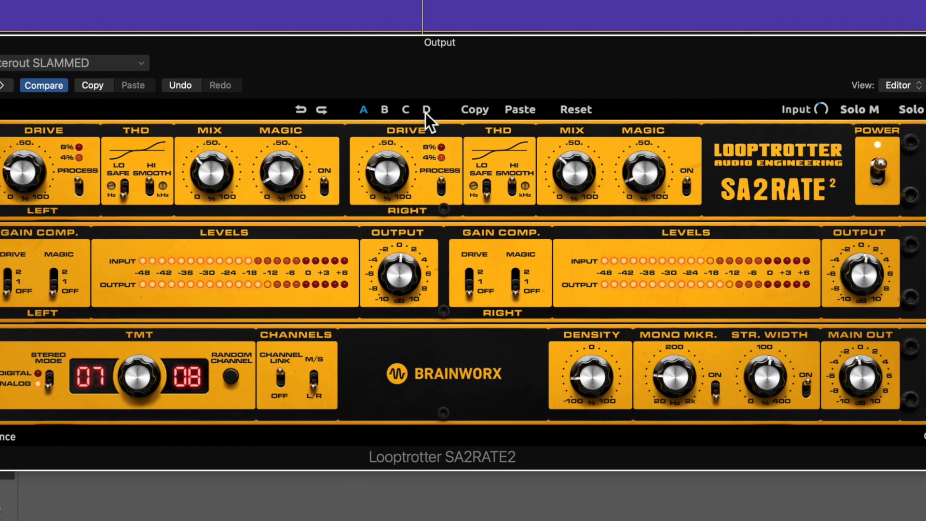
click(424, 113)
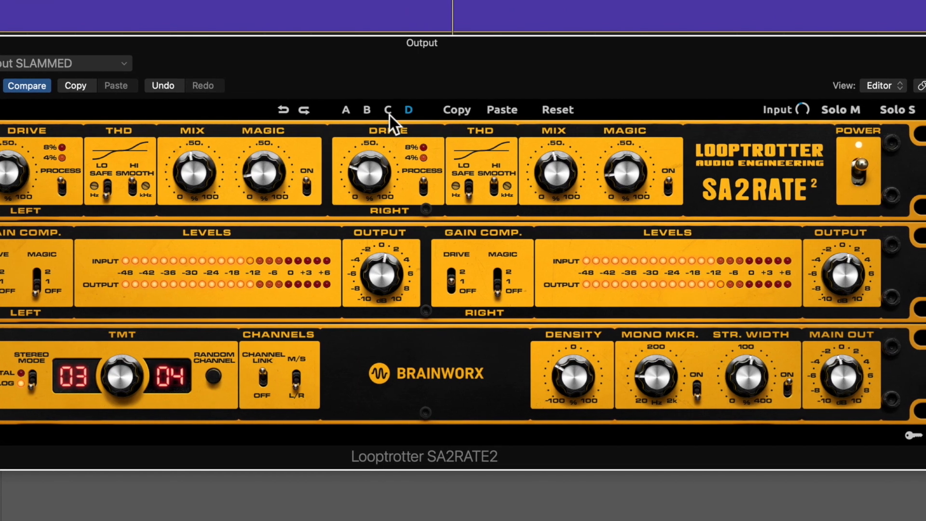
click(389, 114)
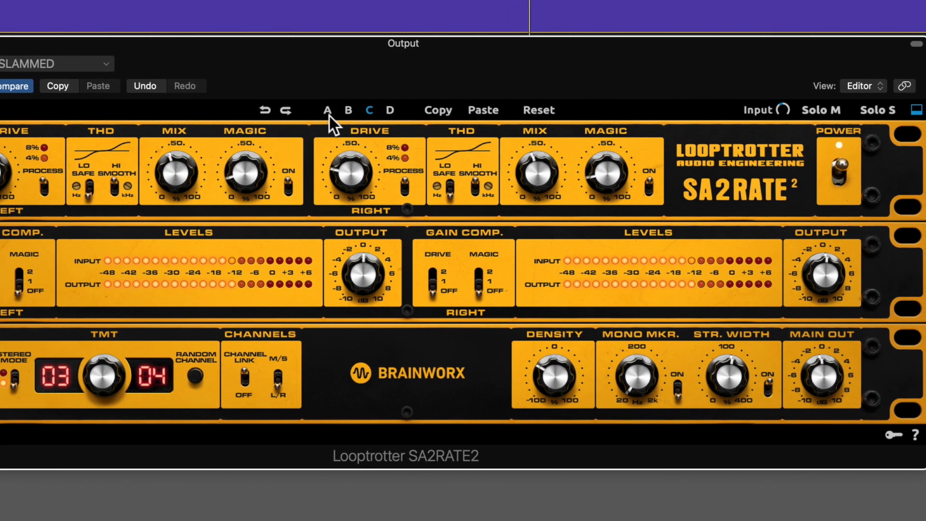
click(329, 116)
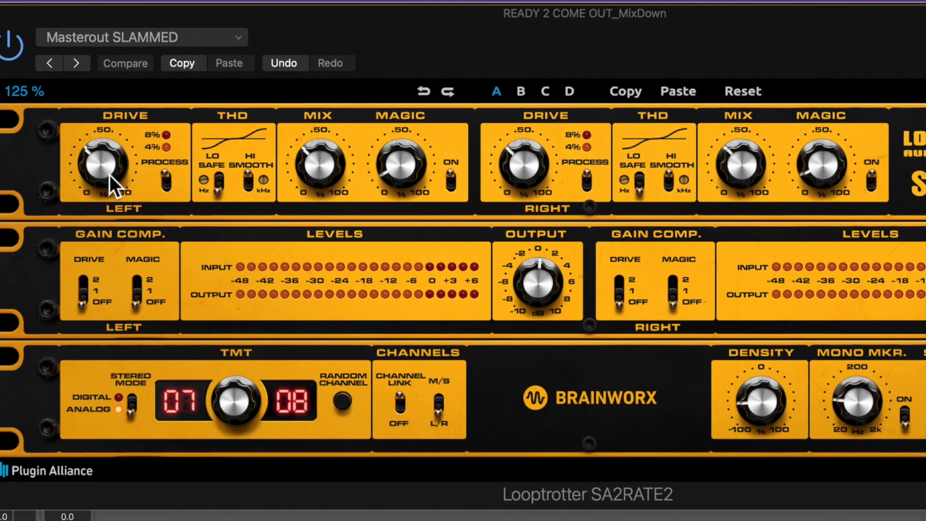
Try raising the linked left and right Drive amount to about 81% and bring it back down.
drag(110, 174, 159, 123)
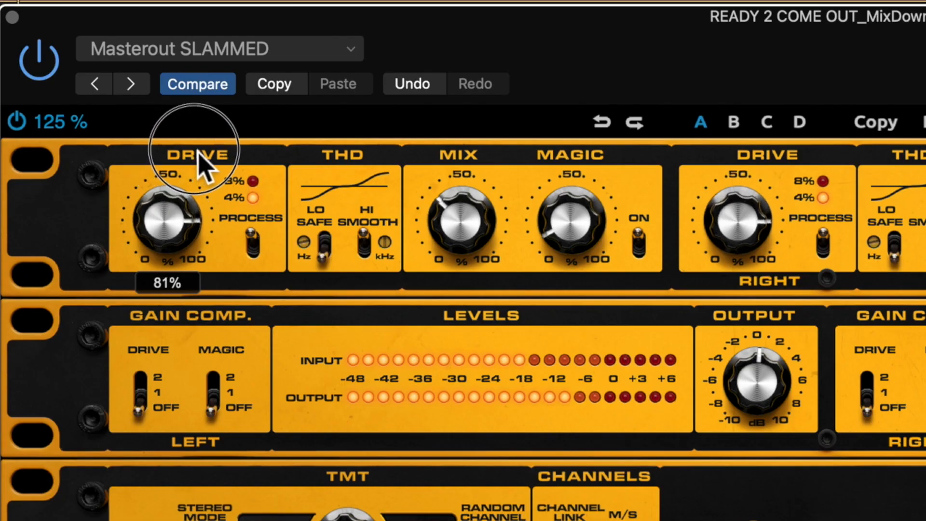
drag(203, 161, 178, 180)
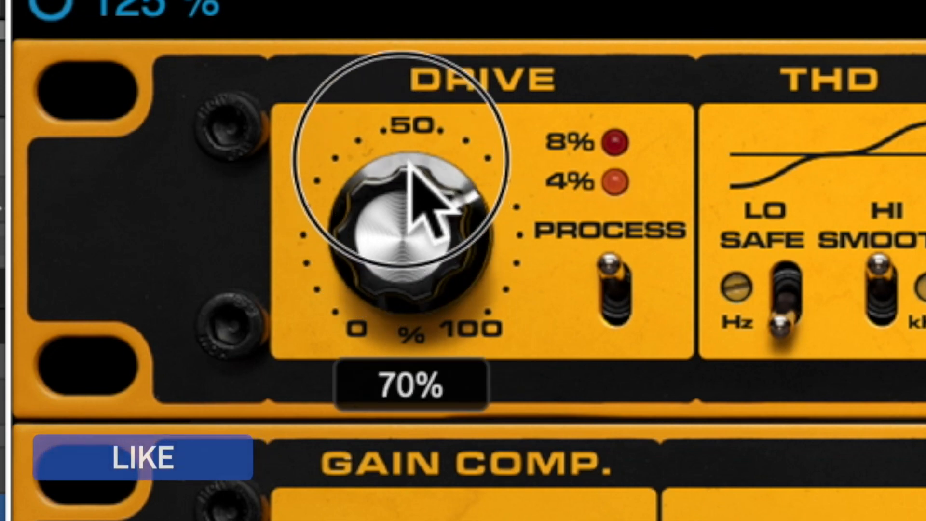
drag(424, 110, 444, 66)
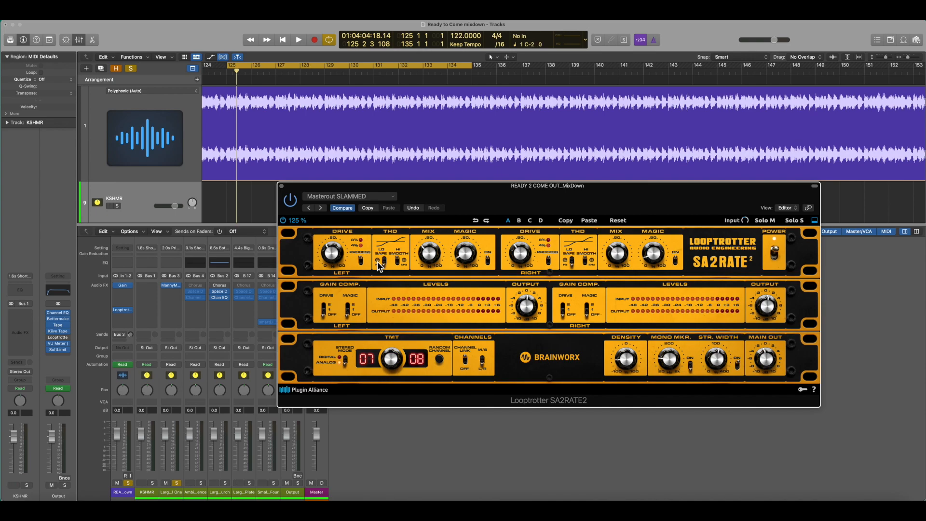
click(378, 262)
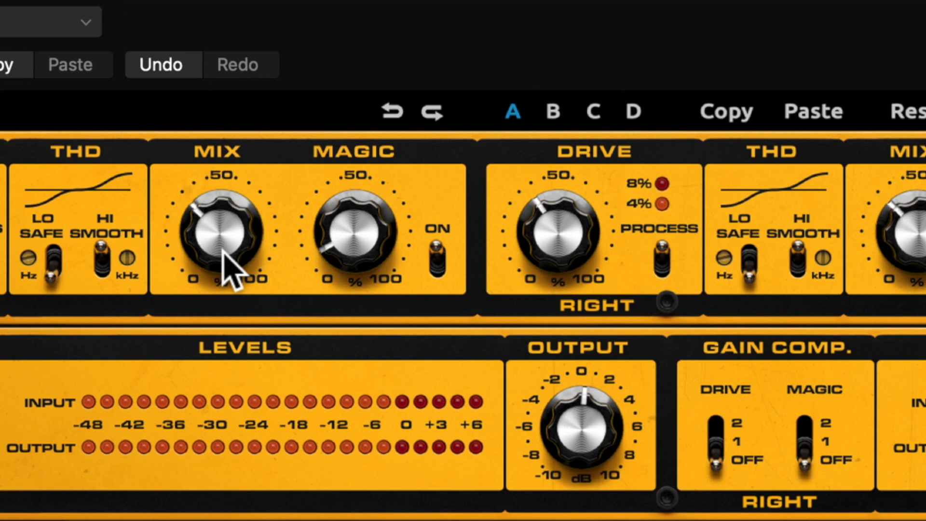
Adjust the linked Mix amount and try out the Magic amount beside it.
mouse_move(231, 272)
mouse_down()
mouse_move(227, 190)
mouse_move(235, 265)
mouse_up()
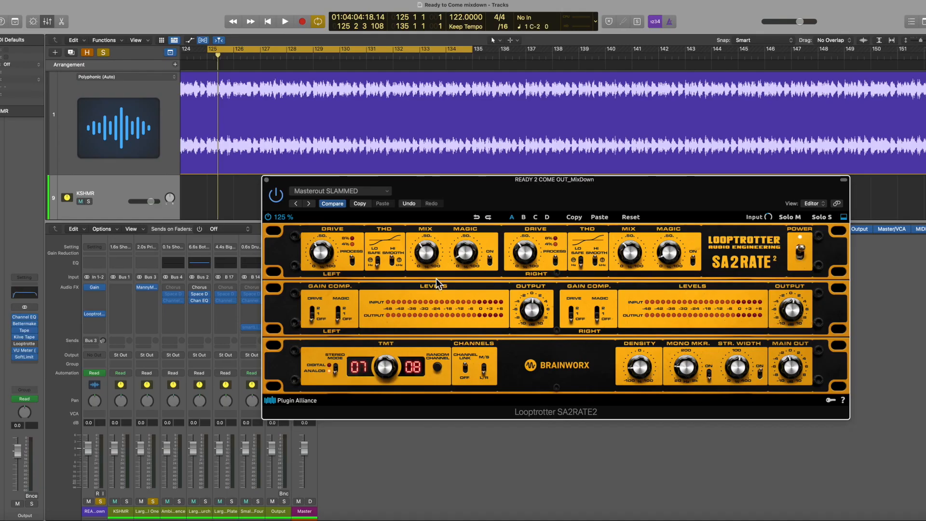
mouse_move(422, 261)
mouse_down()
mouse_move(422, 253)
mouse_move(422, 268)
mouse_up()
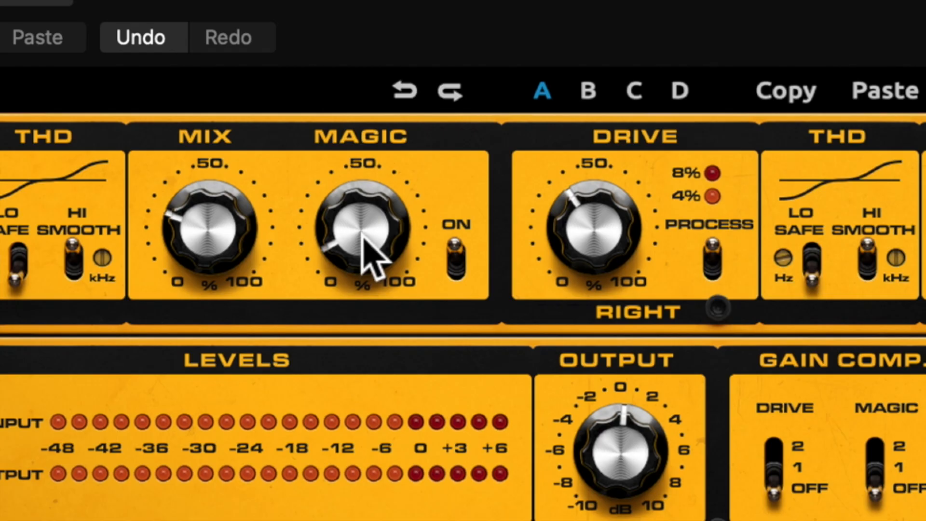
drag(363, 237, 395, 78)
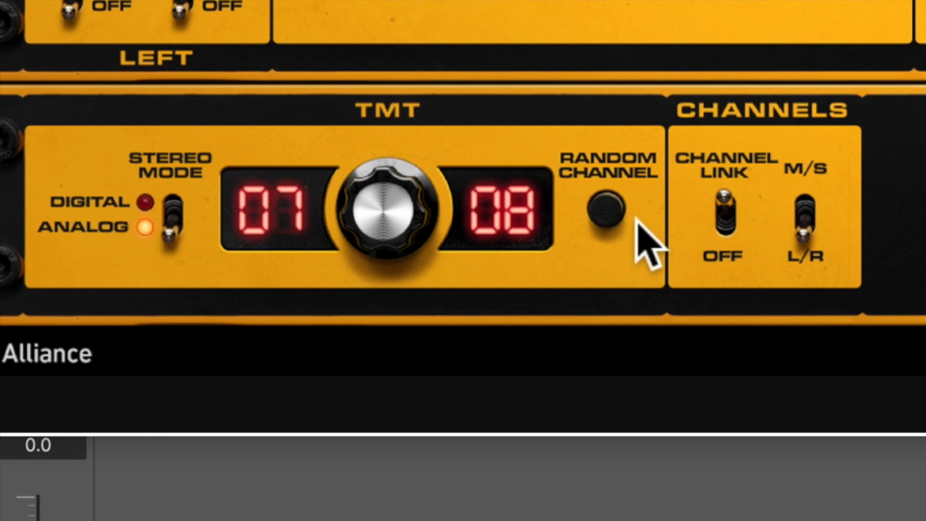
Randomize the TMT channel pair to 06 and 07 and set the left Output to -3.4 dB.
click(607, 208)
click(607, 208)
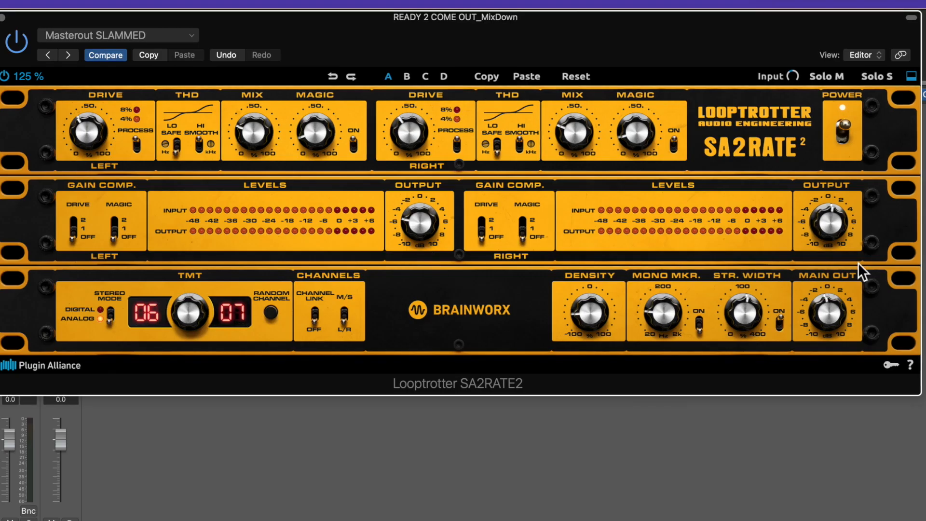
mouse_move(435, 220)
mouse_down()
mouse_move(434, 191)
mouse_move(426, 212)
mouse_up()
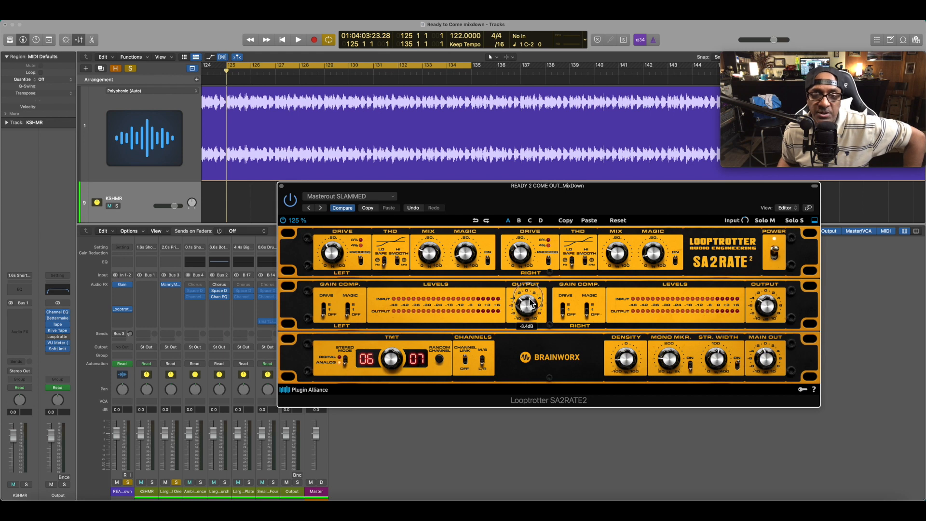
Try mid/side channel processing and return to left/right.
click(482, 362)
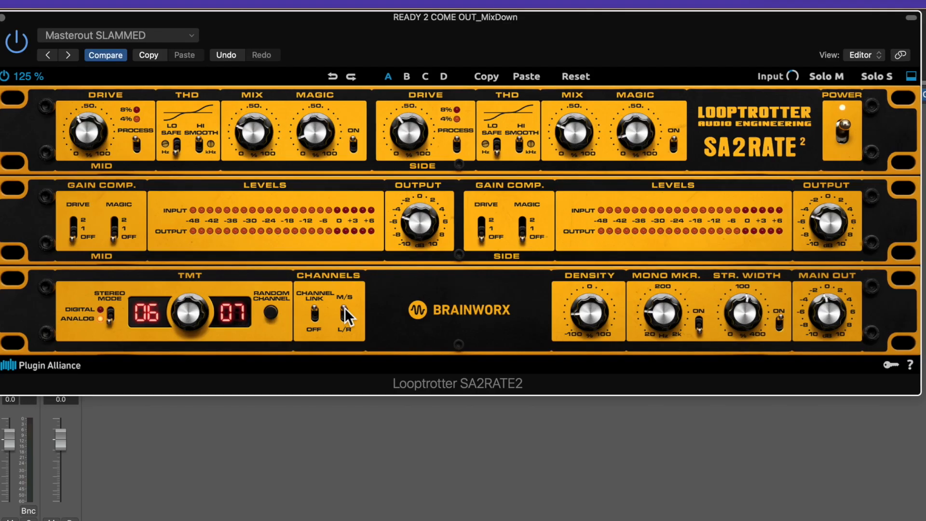
click(483, 363)
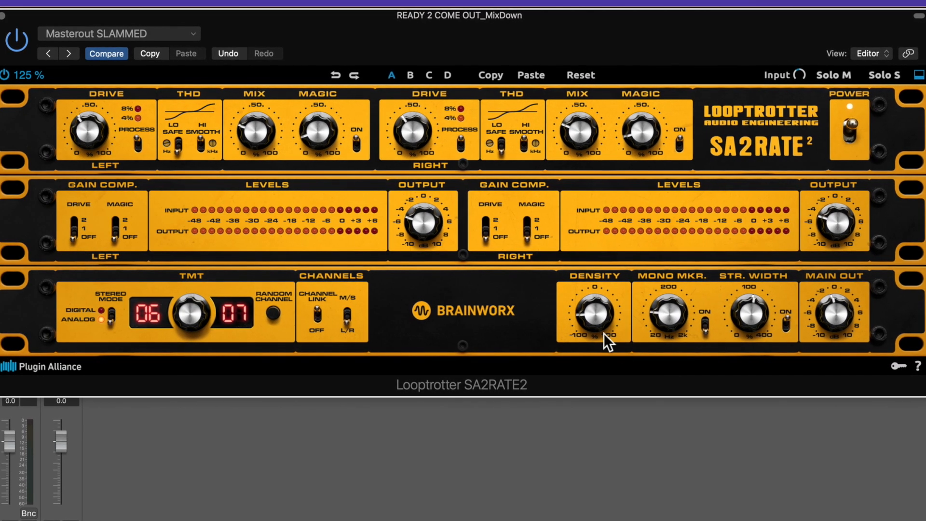
Try raising and lowering the Density amount, and switch the unit's power off and back on.
drag(603, 333, 613, 251)
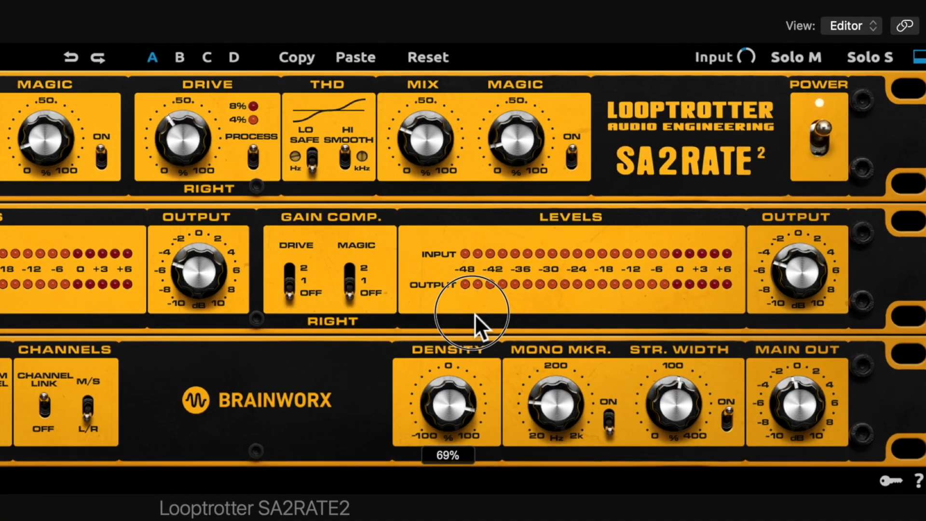
drag(475, 314, 460, 415)
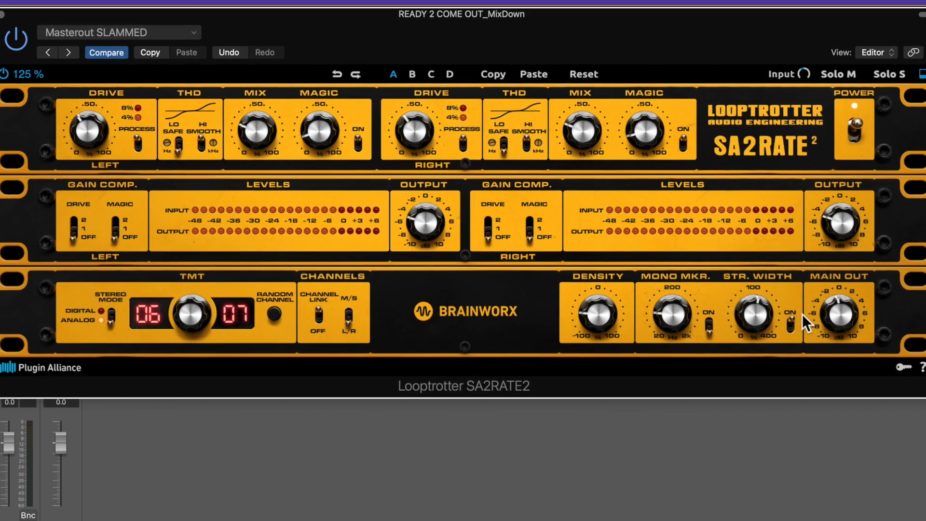
click(855, 129)
click(856, 129)
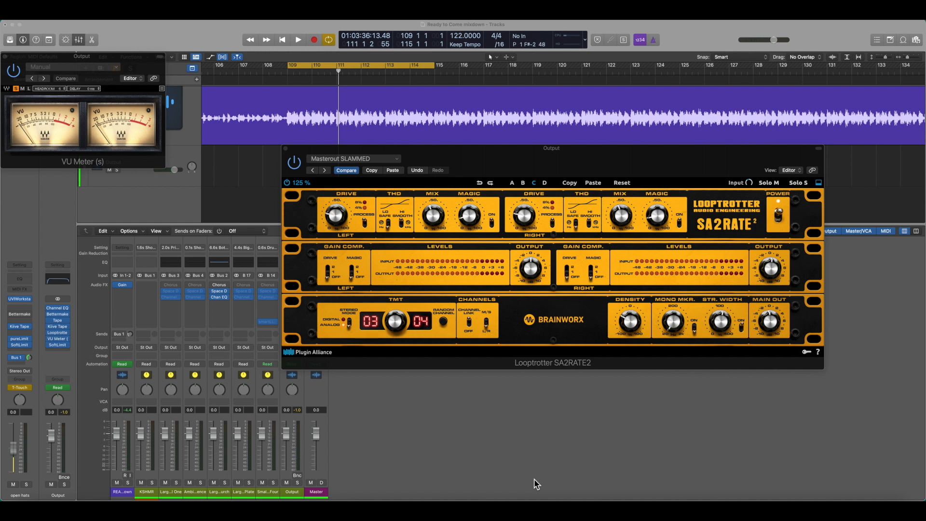
Recall setting A on the Output channel's SA2RATE2, play the loop from bar 109, and compare A with B.
click(512, 184)
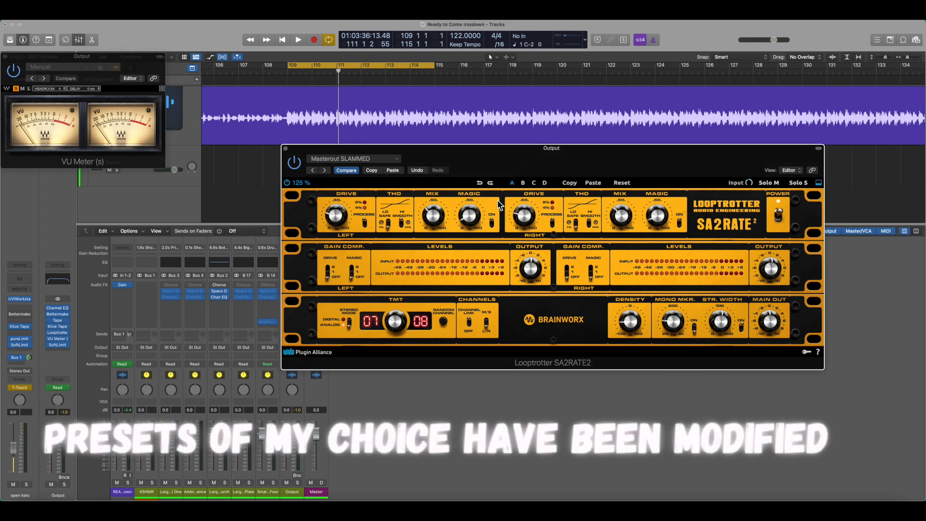
click(290, 75)
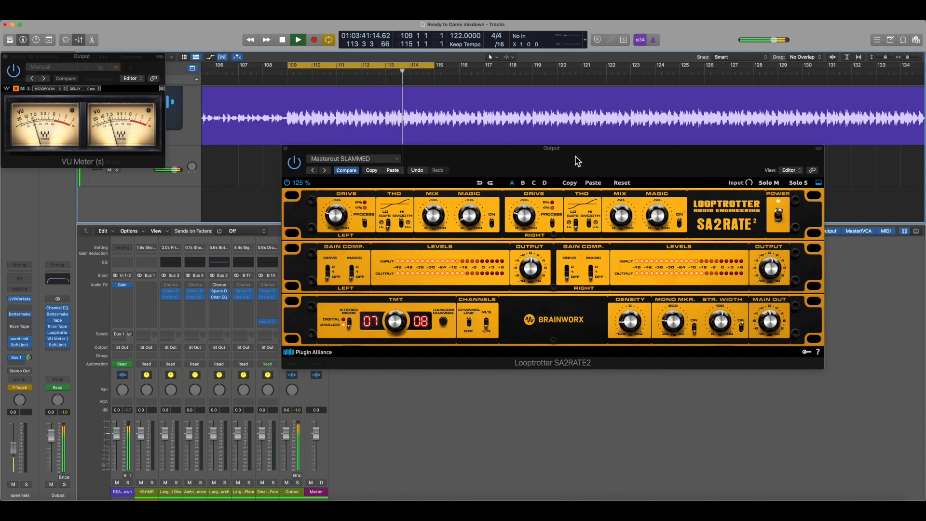
click(524, 183)
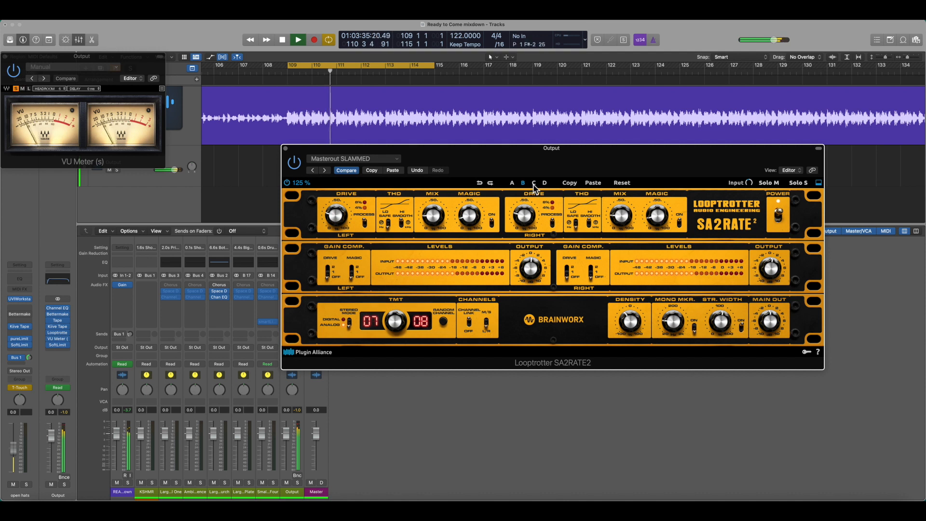
click(513, 184)
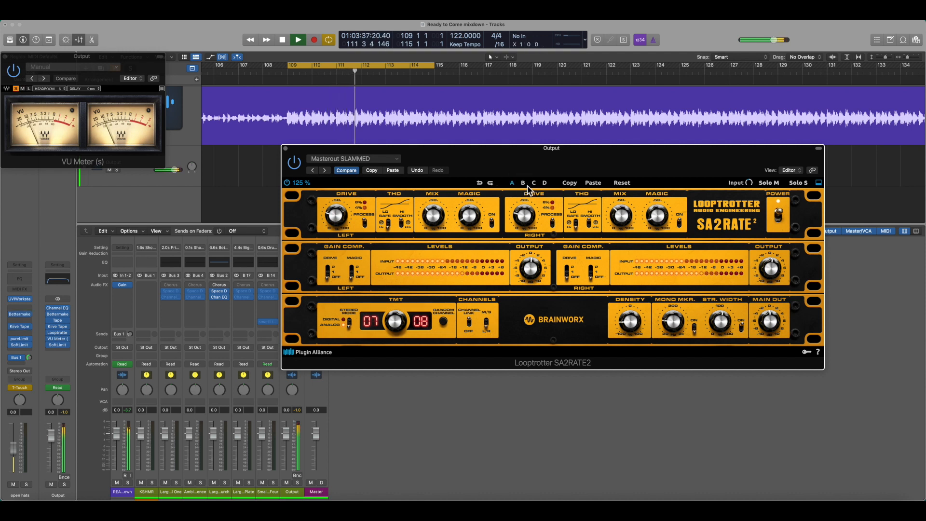
click(525, 185)
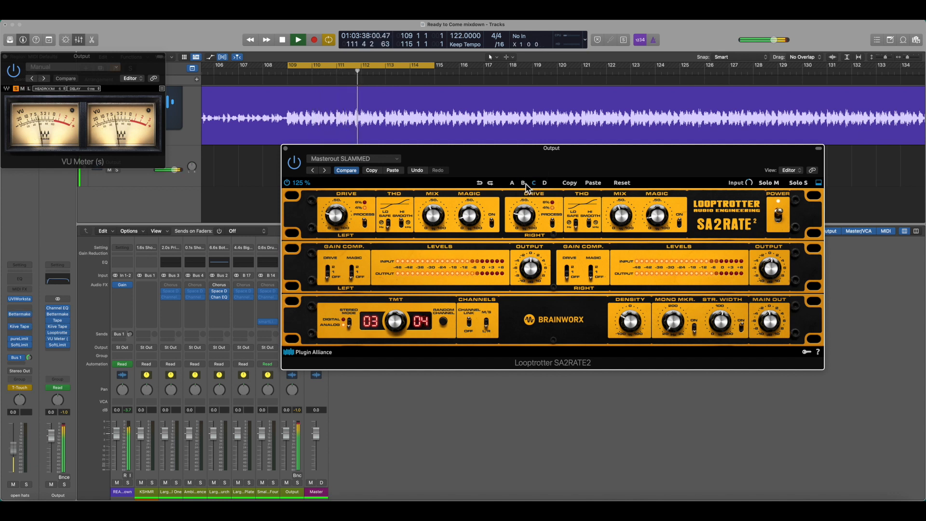
Compare all four stored settings, B, C, D and A, while the looped section keeps playing.
click(523, 183)
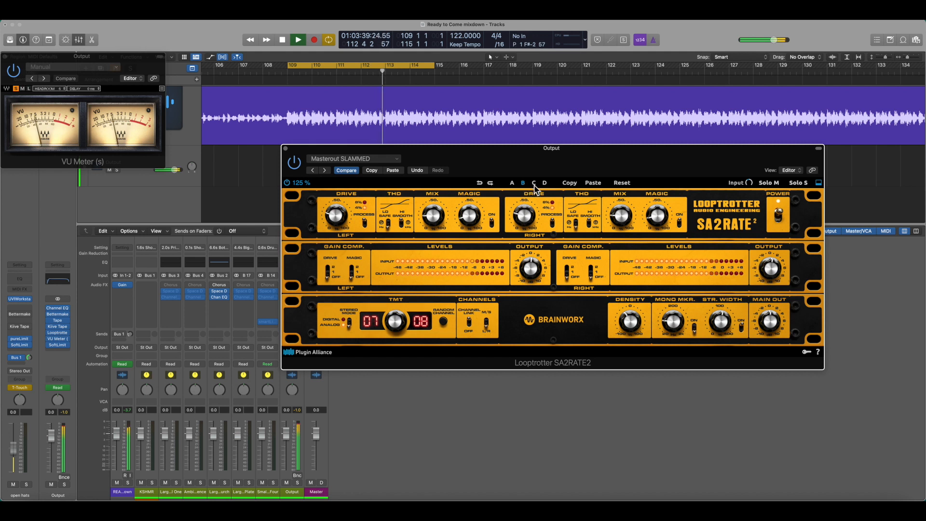
click(545, 184)
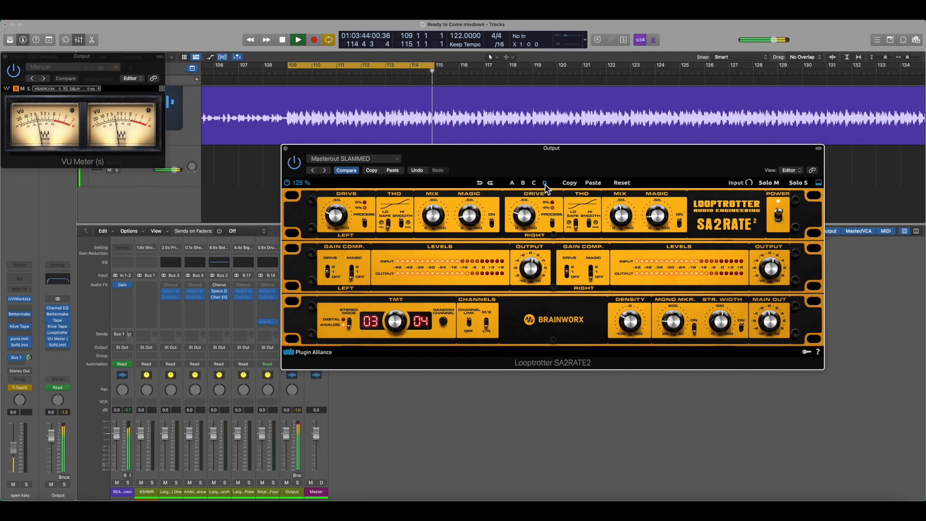
click(512, 184)
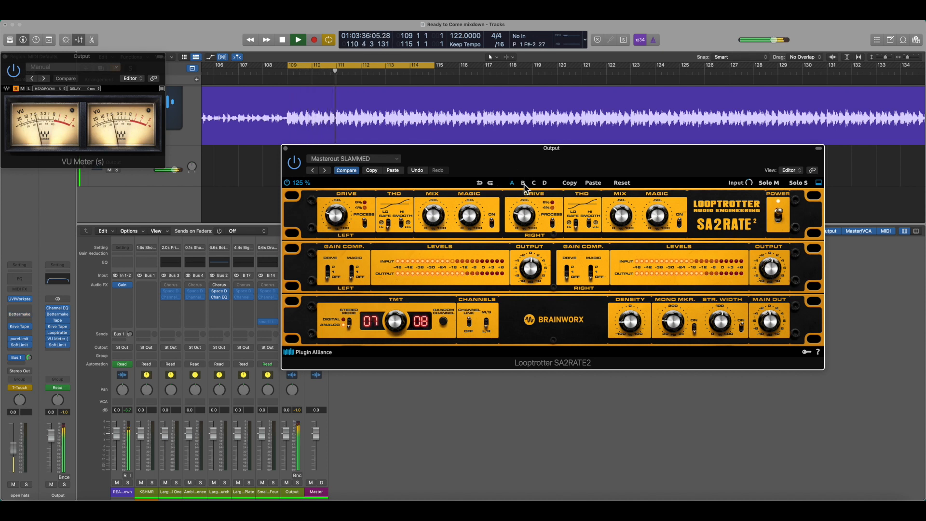
click(524, 185)
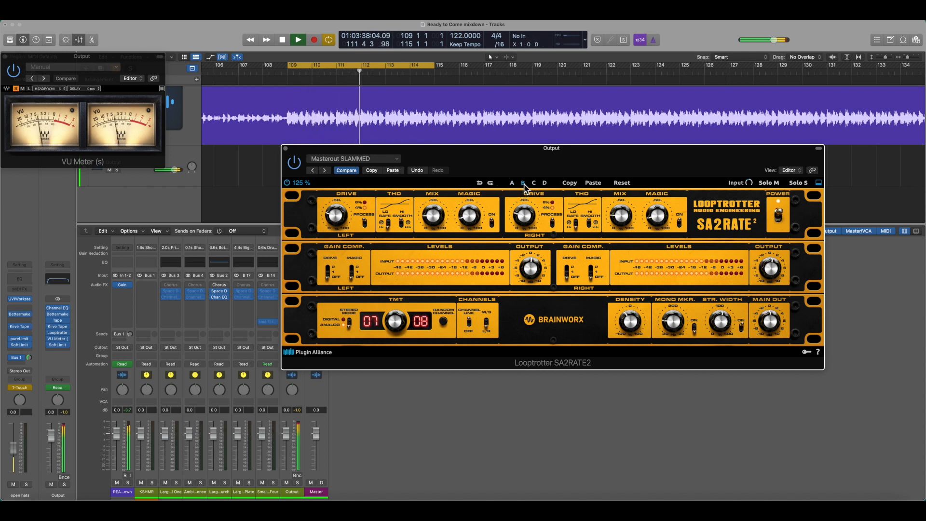
click(545, 184)
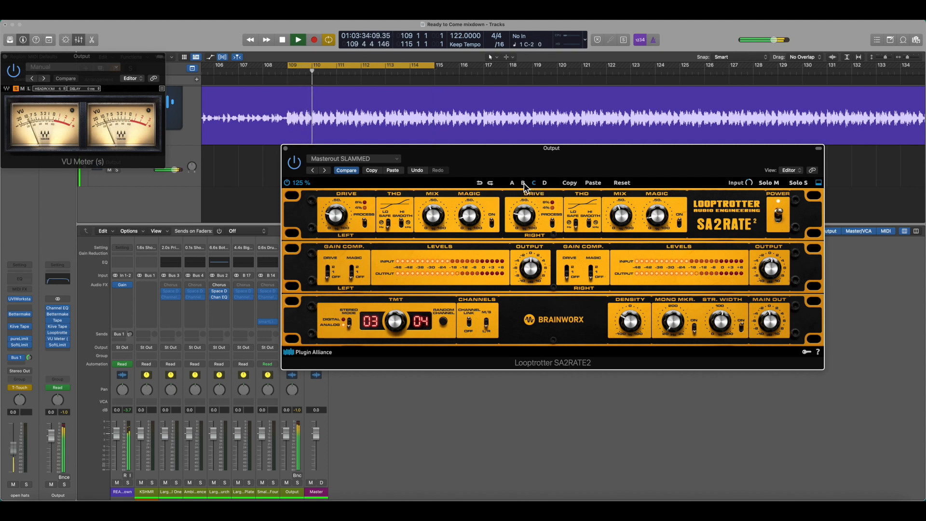
click(524, 183)
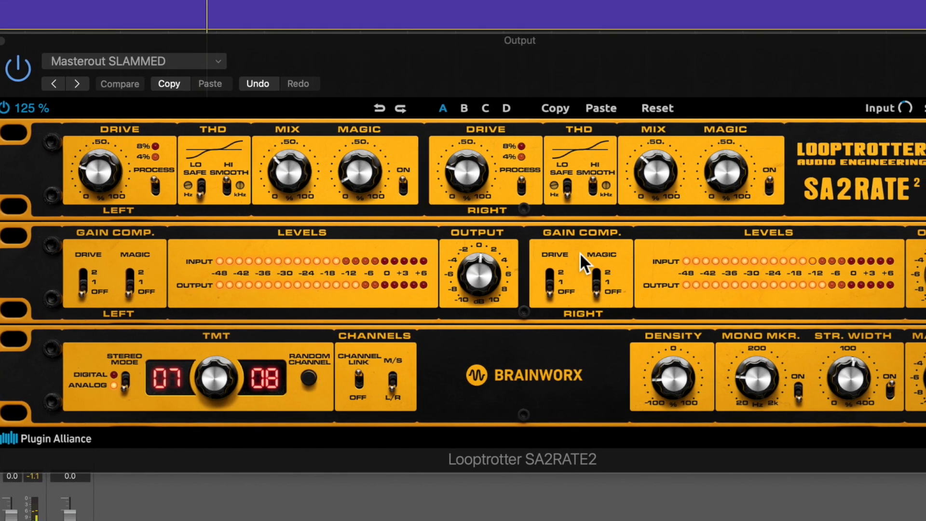
Listen to settings B, C and D in turn, followed by B once more, and return to A.
click(461, 108)
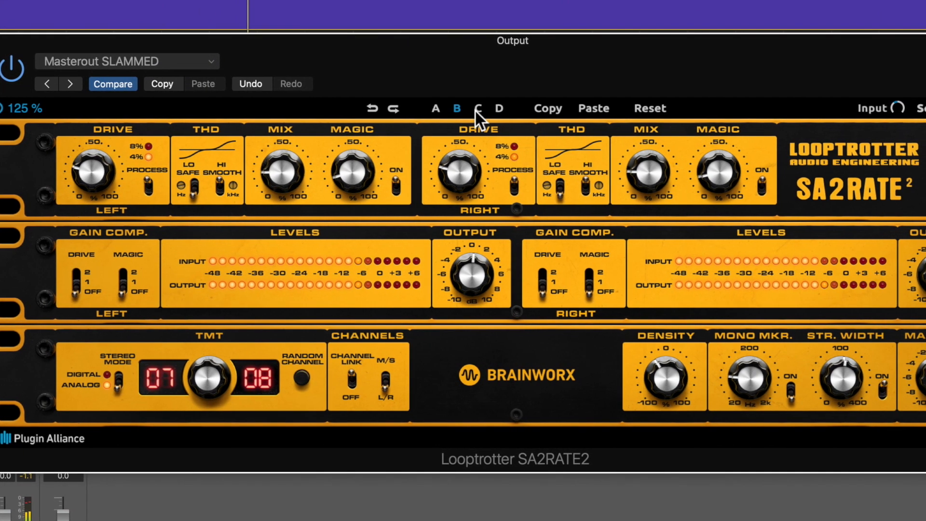
click(475, 109)
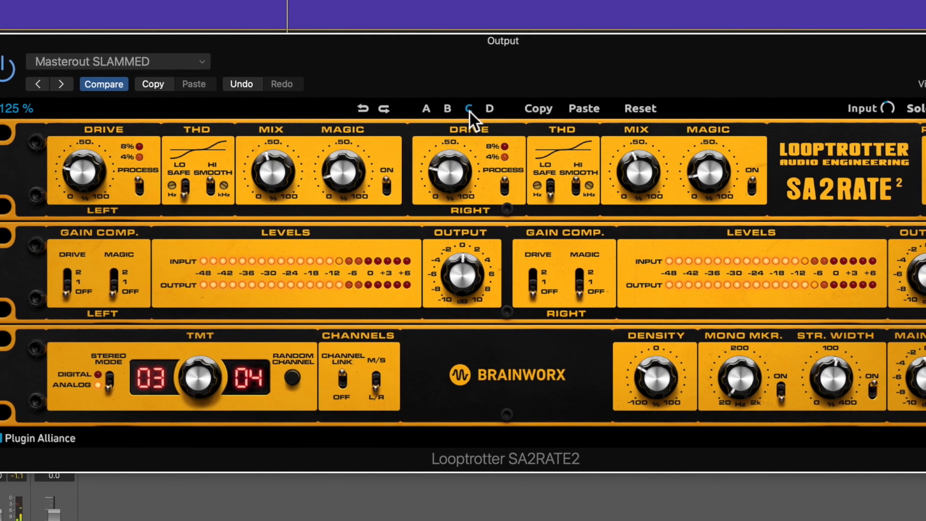
click(486, 110)
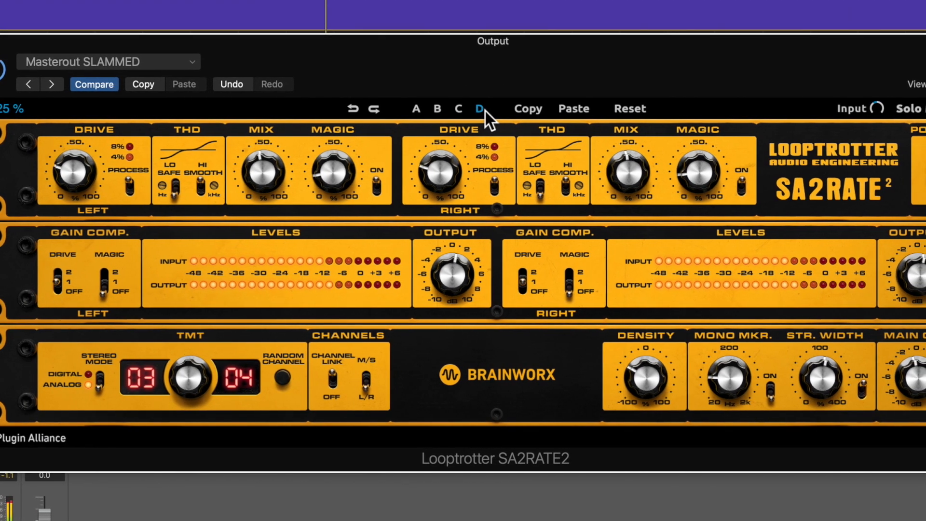
click(436, 112)
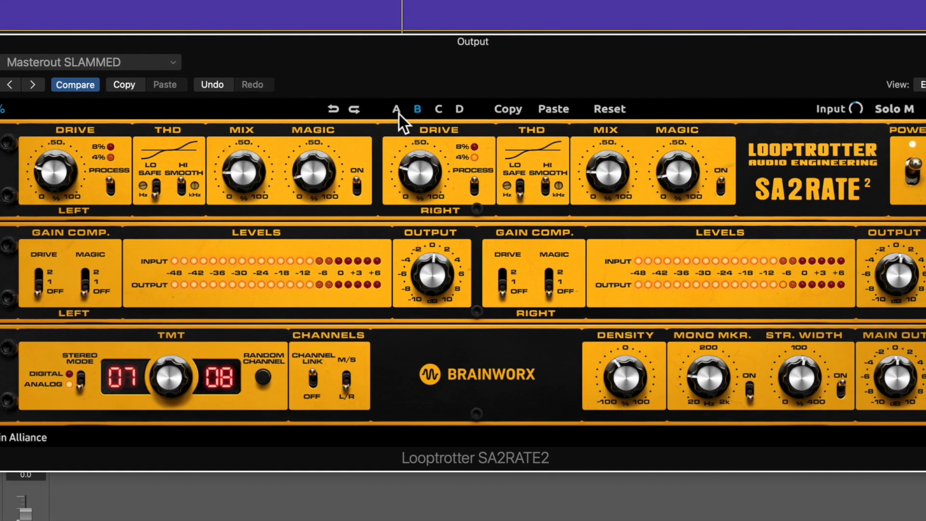
click(395, 113)
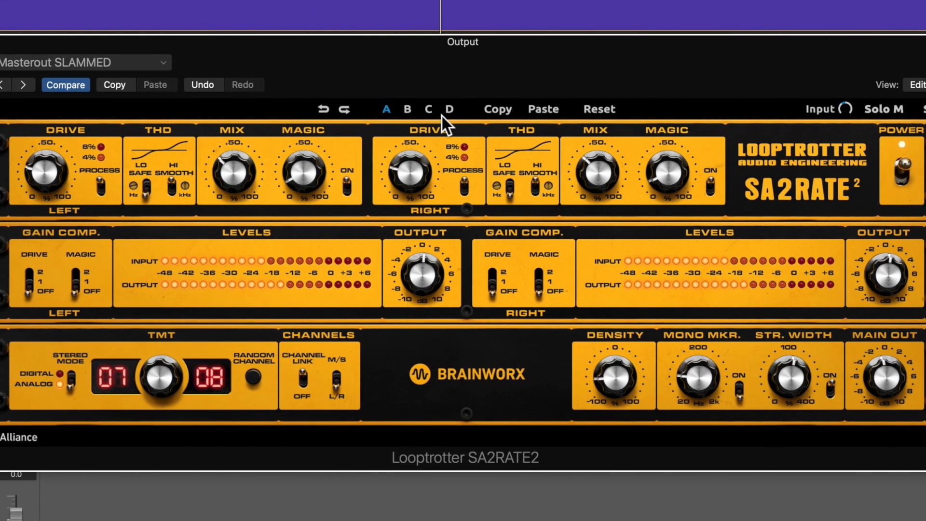
Compare stored settings D, C and A on the playing mix, followed by D and C again, and finish on B.
click(446, 113)
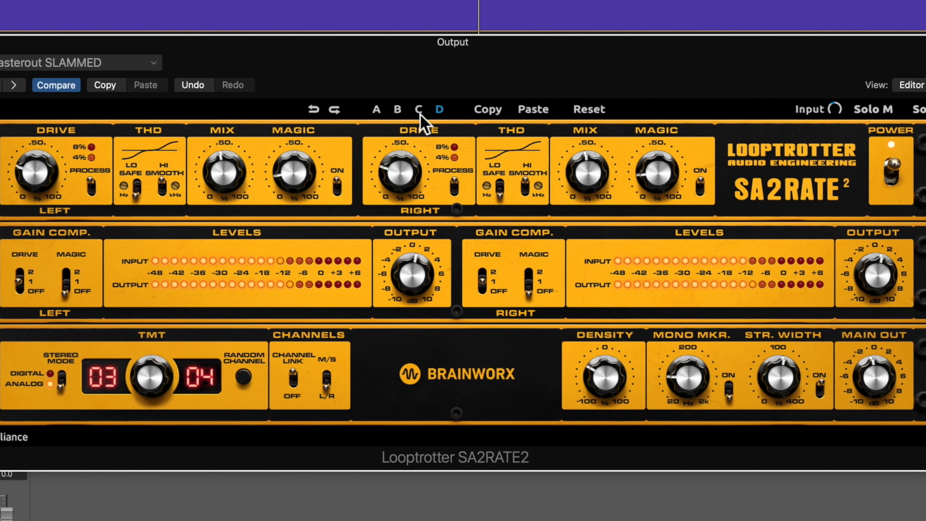
click(418, 115)
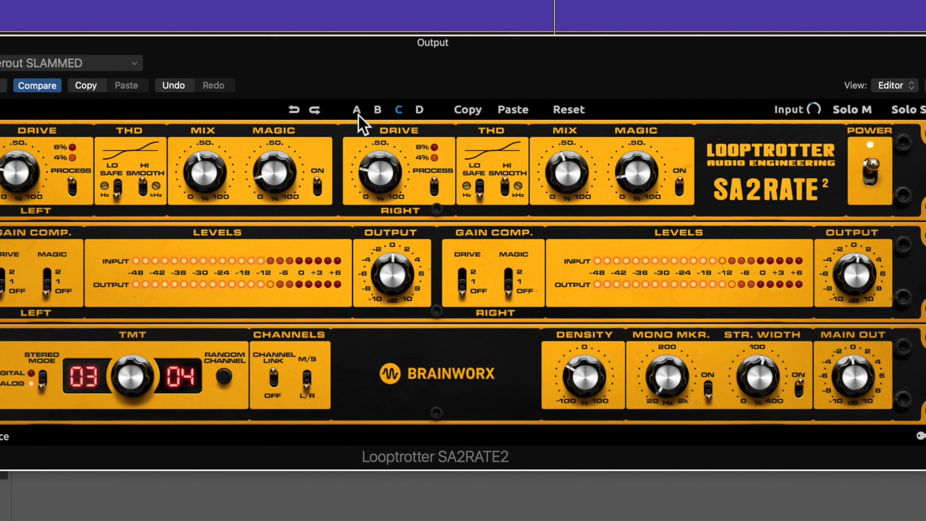
click(355, 114)
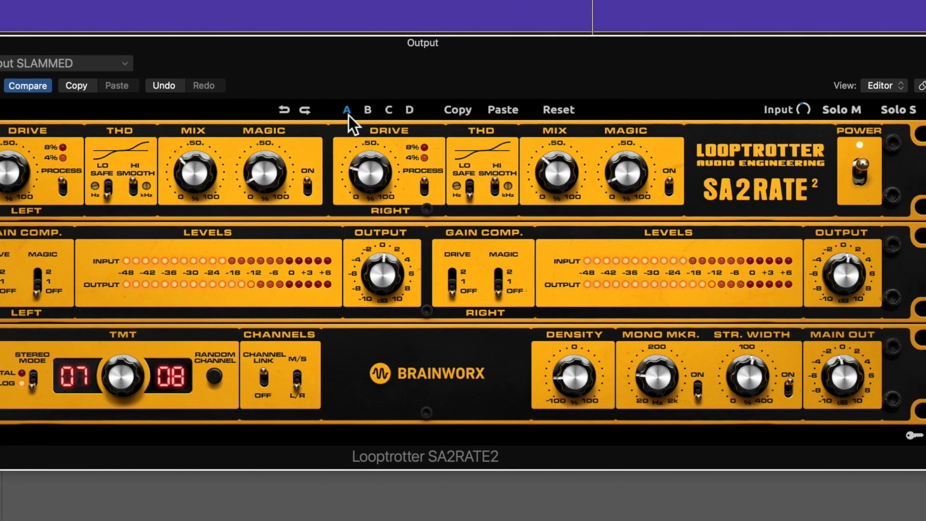
click(407, 114)
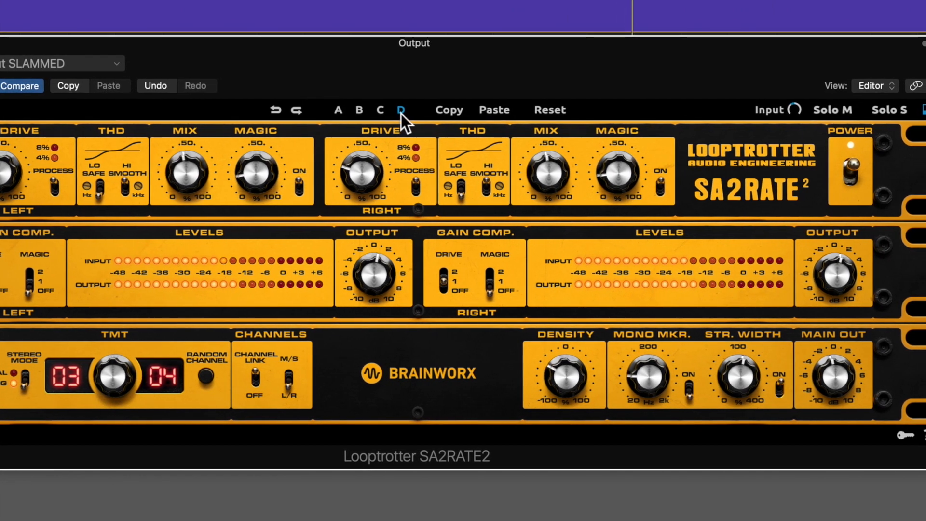
click(379, 111)
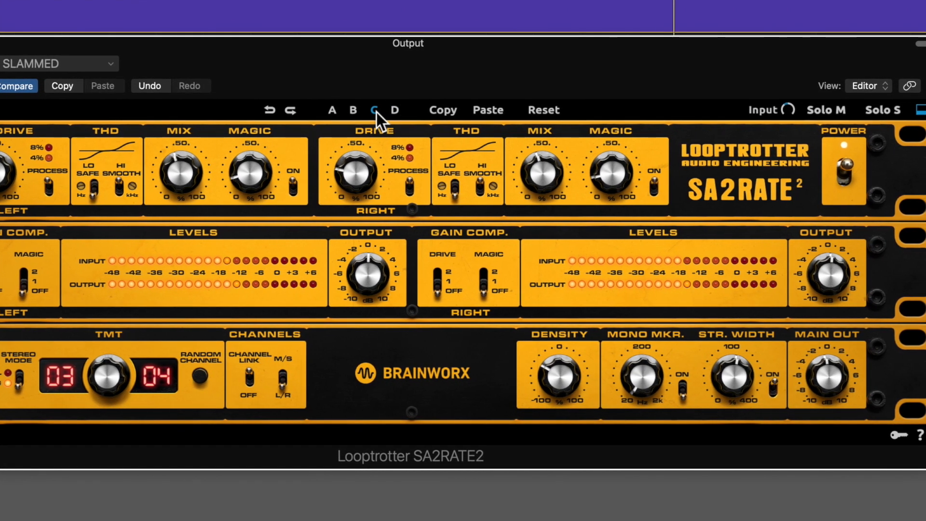
click(351, 114)
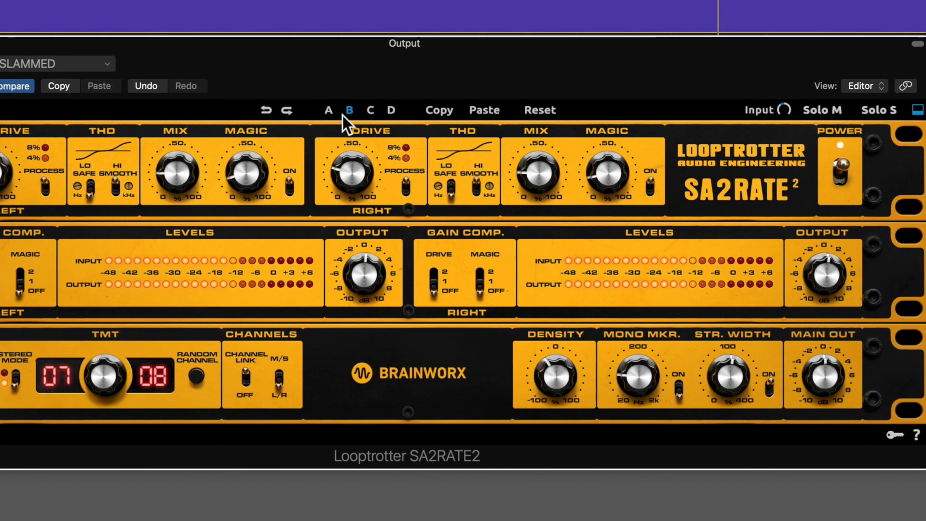